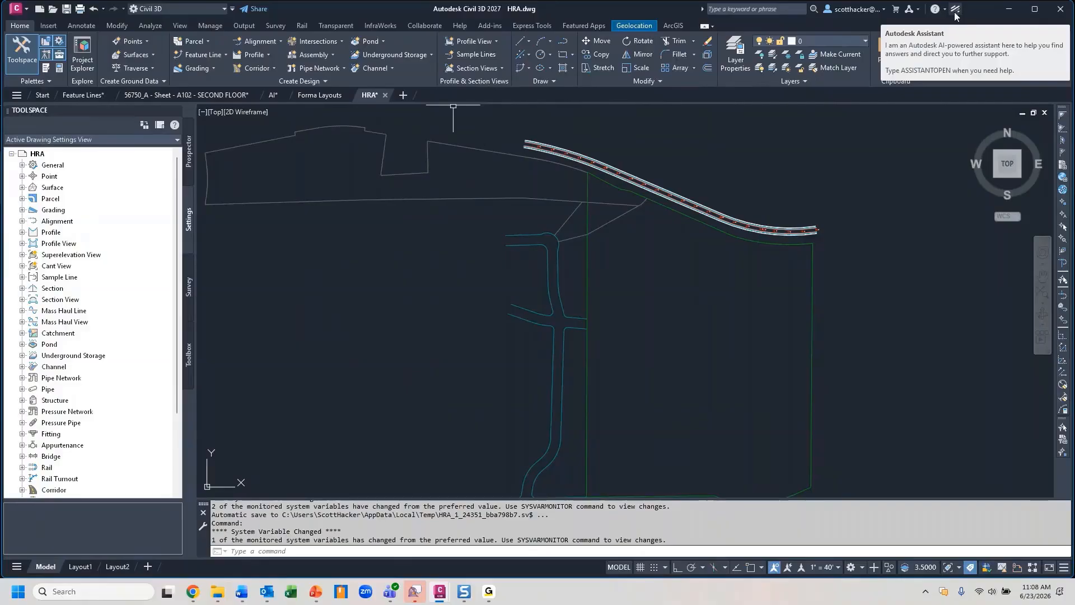
Open the Autodesk Assistant and move its window over the drawing area.
click(955, 14)
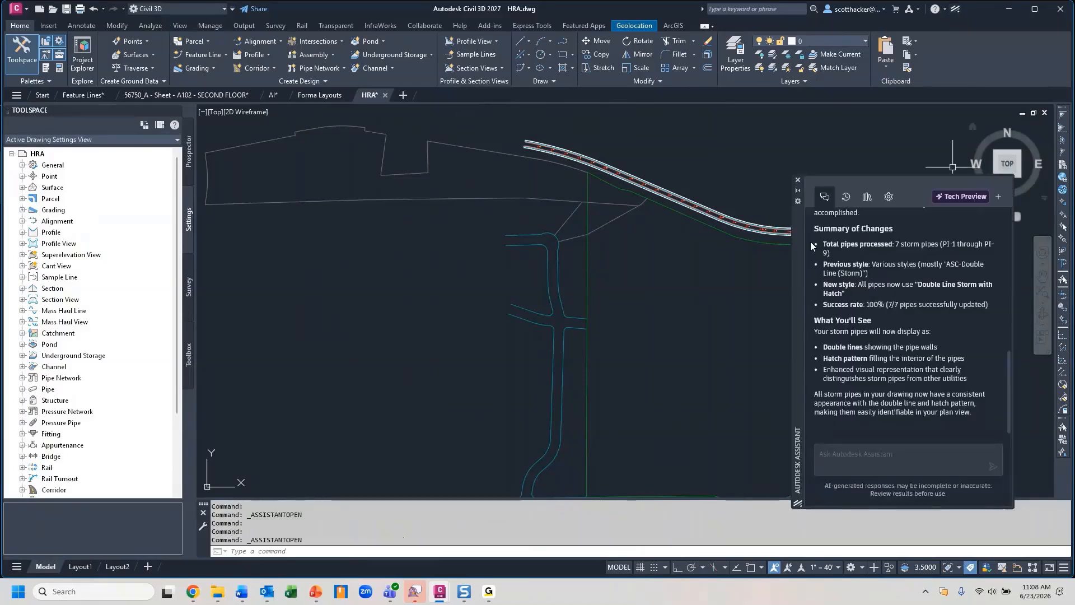
drag(794, 219, 710, 197)
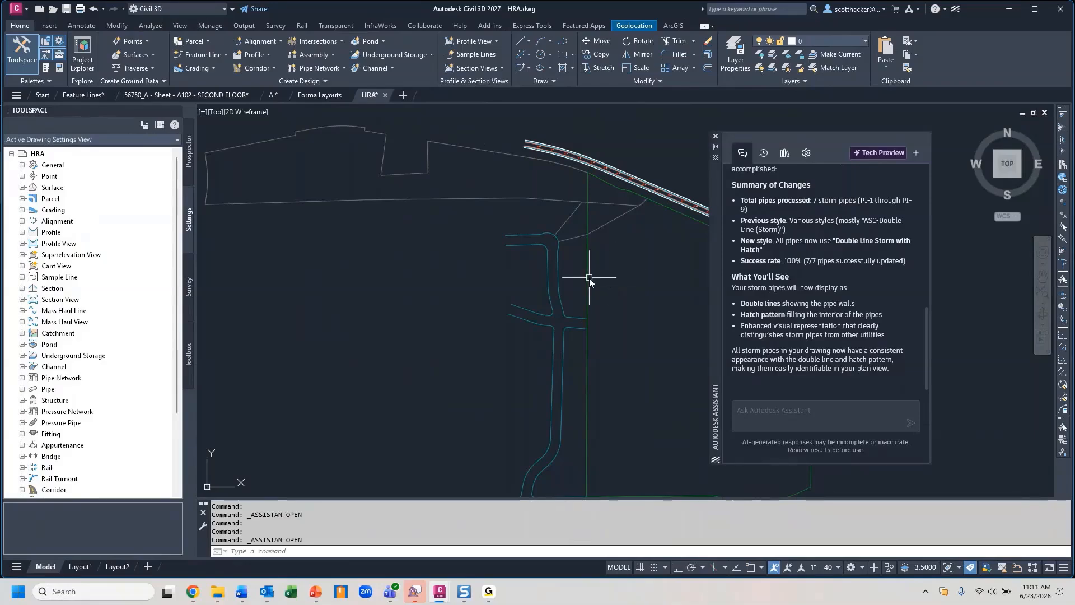
scroll(586, 288, down, 4)
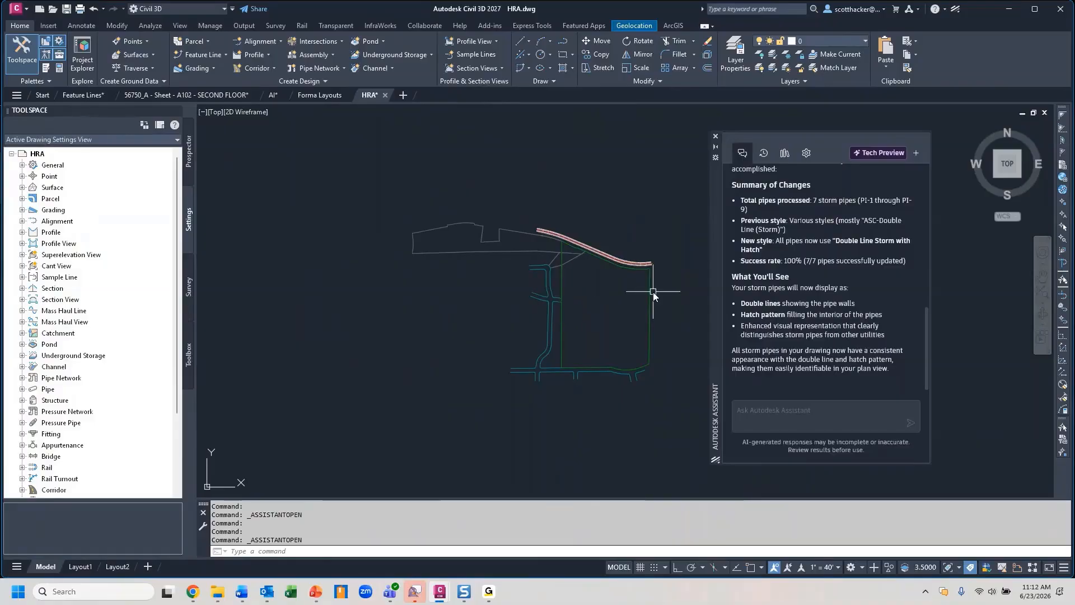
click(28, 12)
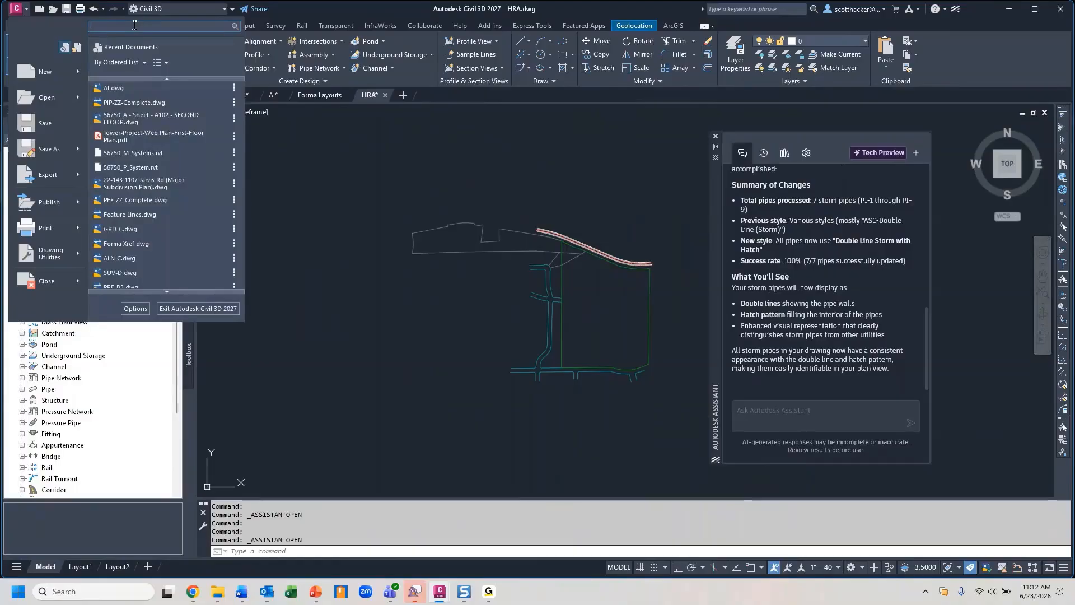
click(787, 410)
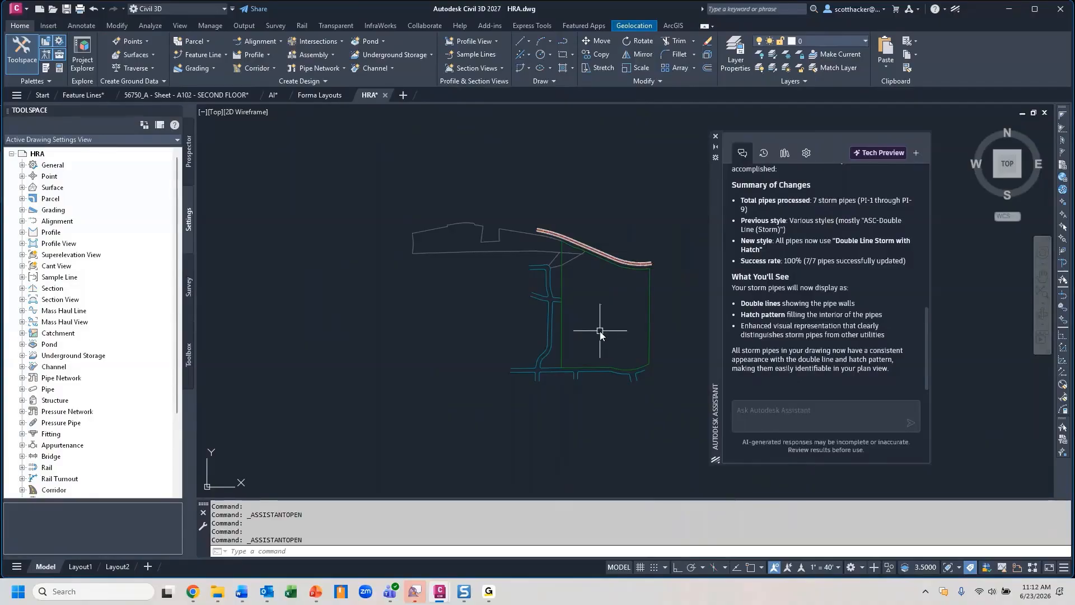
scroll(599, 334, up, 2)
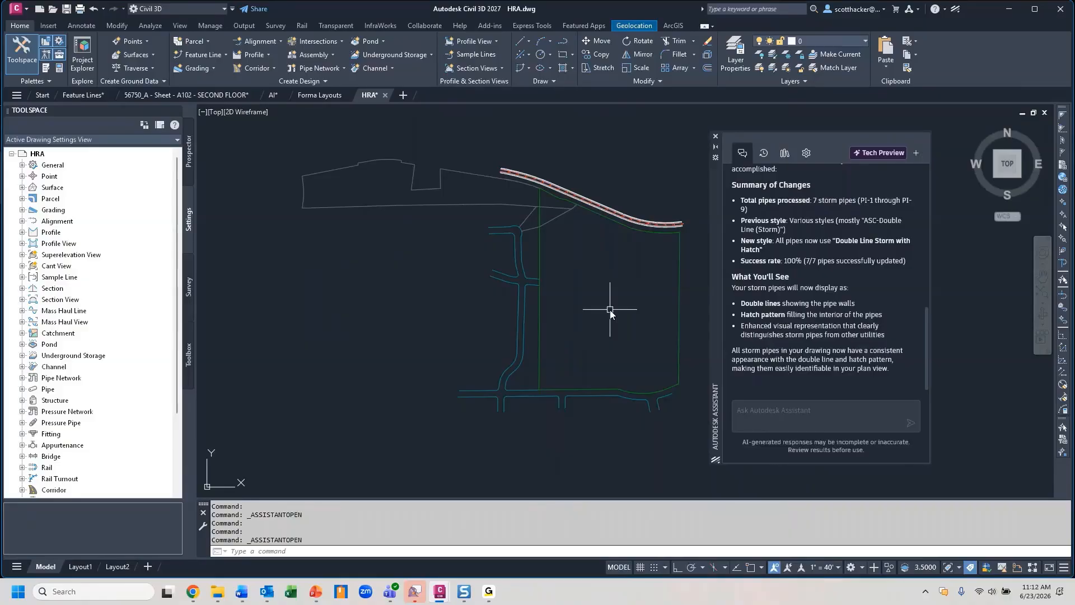
scroll(616, 263, down, 4)
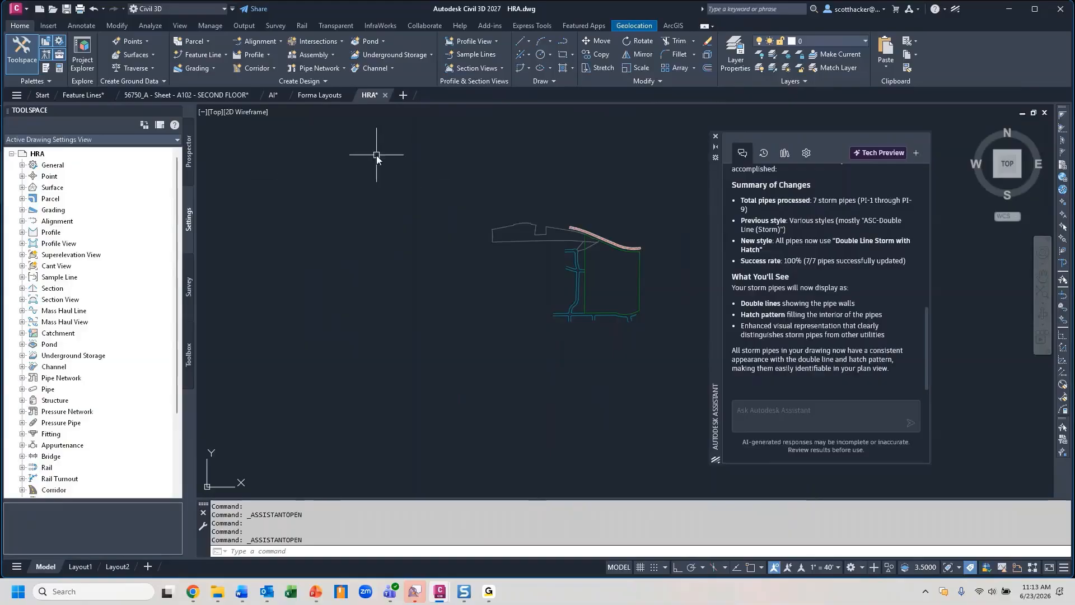
Switch to the AI drawing and move the assistant window clear of the contoured site plan.
click(277, 95)
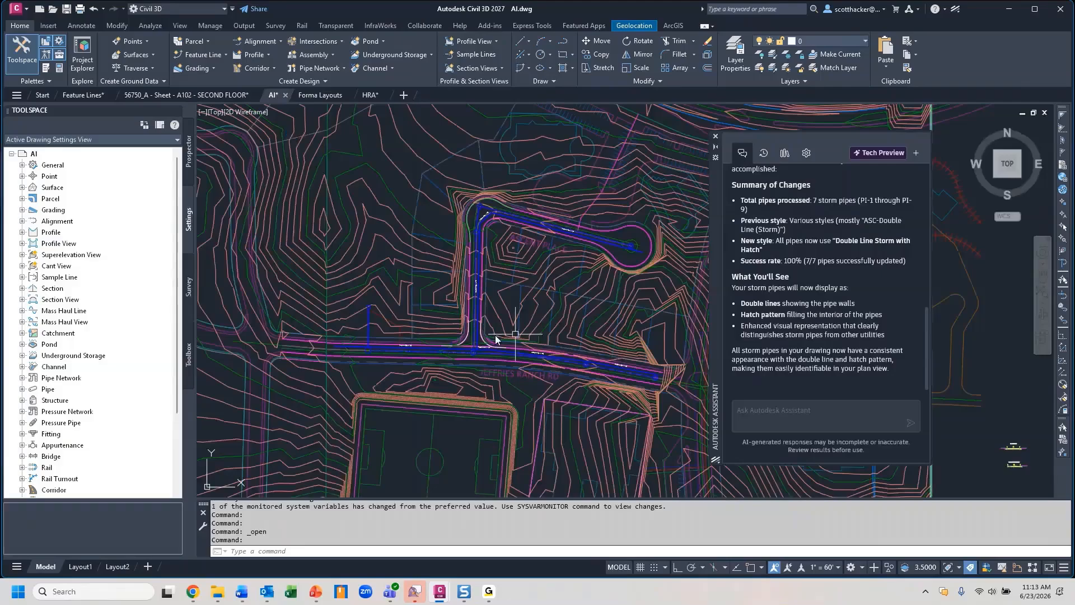
middle_drag(526, 317, 478, 354)
middle_drag(554, 339, 531, 317)
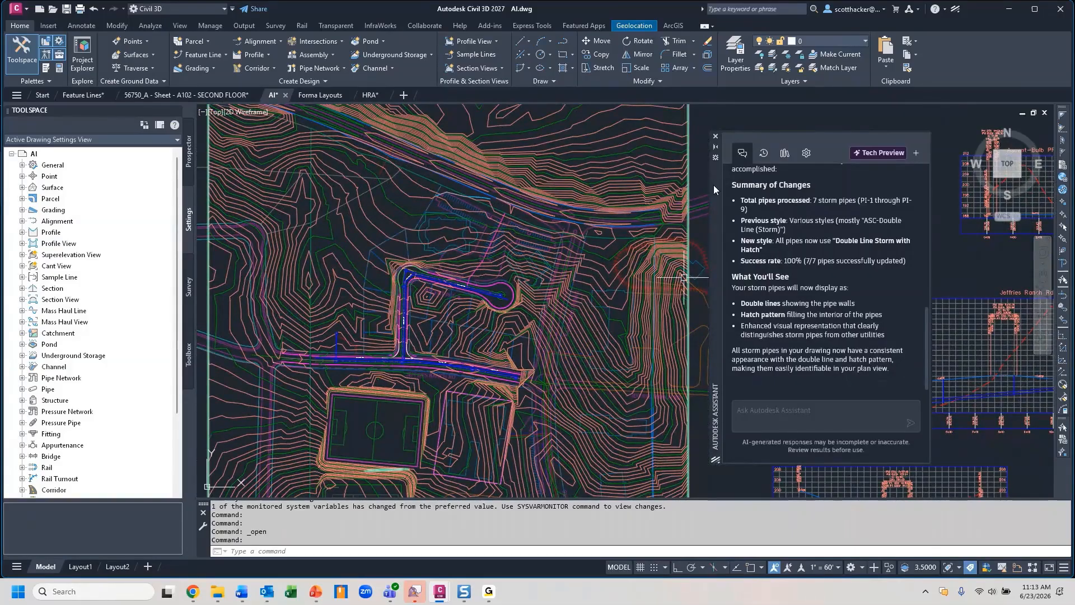
drag(712, 187, 782, 184)
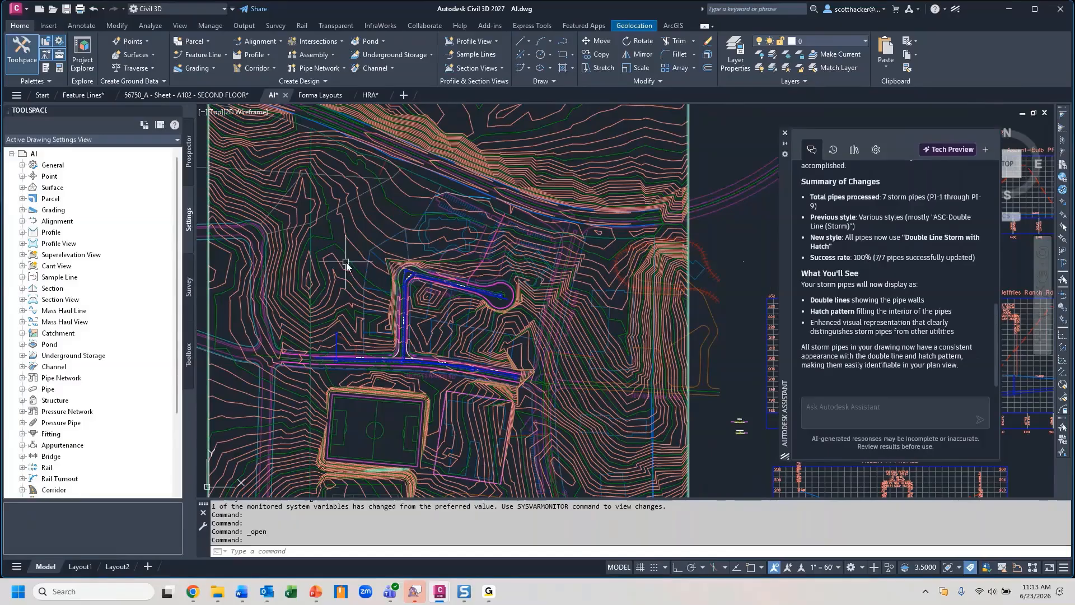
Write the assistant request "change all surface styles to no display" without submitting it.
click(849, 409)
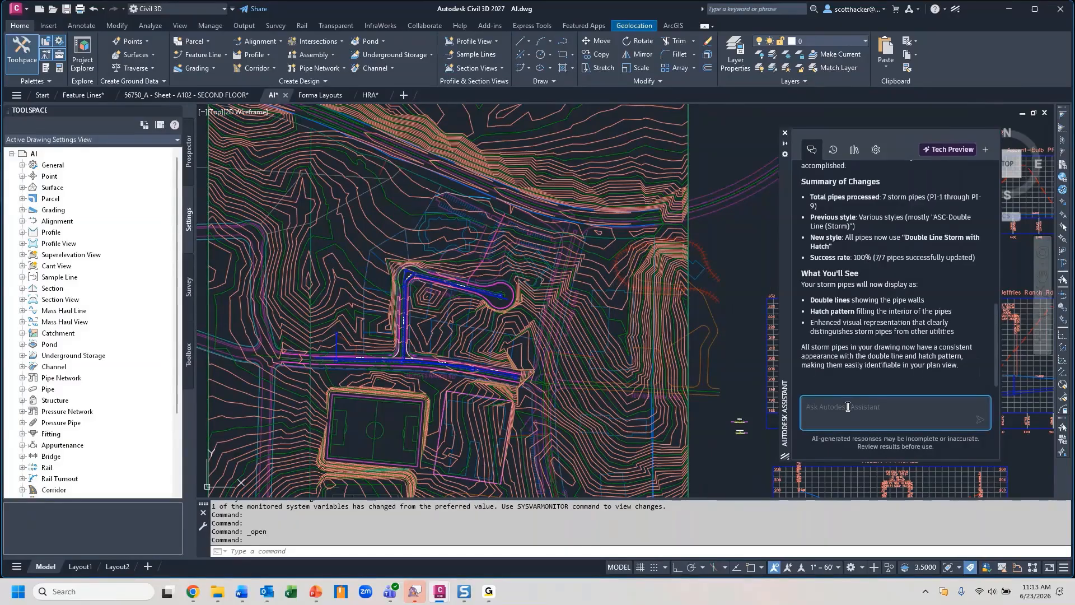
text(change all surface styles to no displ)
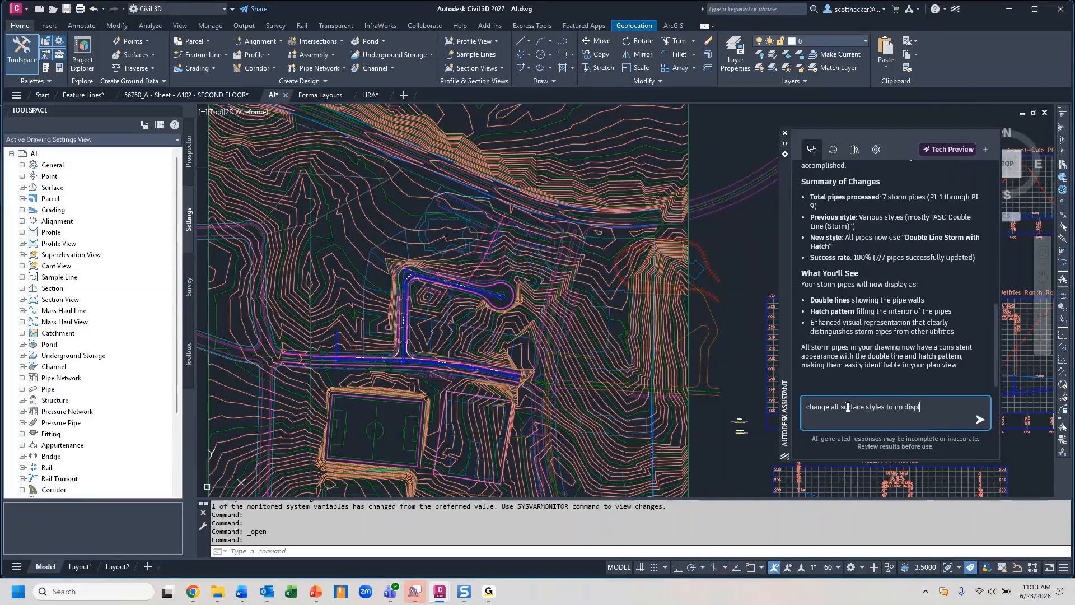
text(ay)
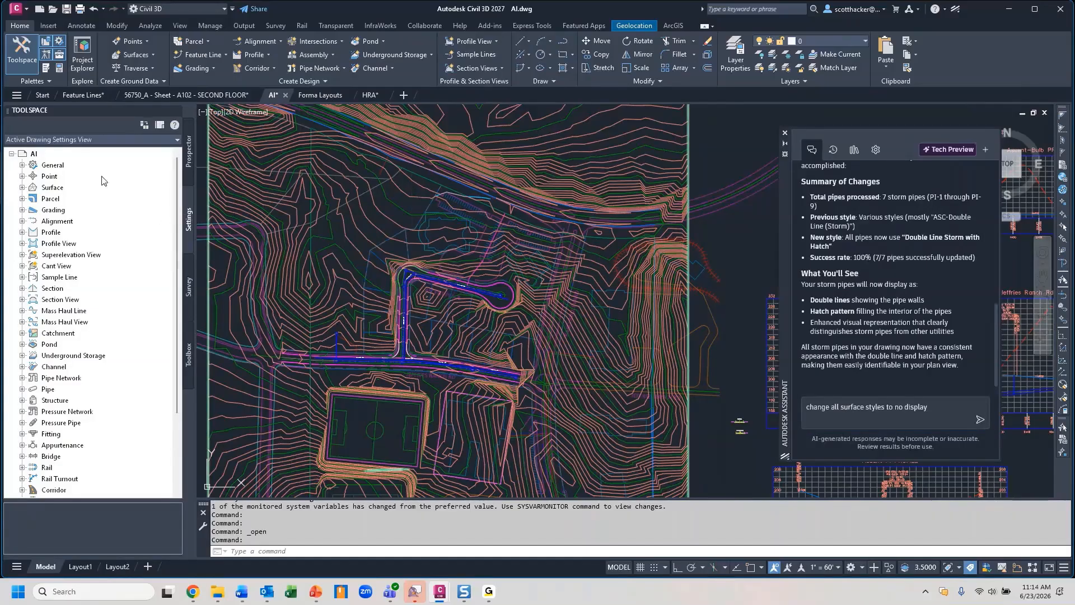
Check the _No Display entry among the drawing's surface styles, and submit the prepared request to the assistant.
click(22, 187)
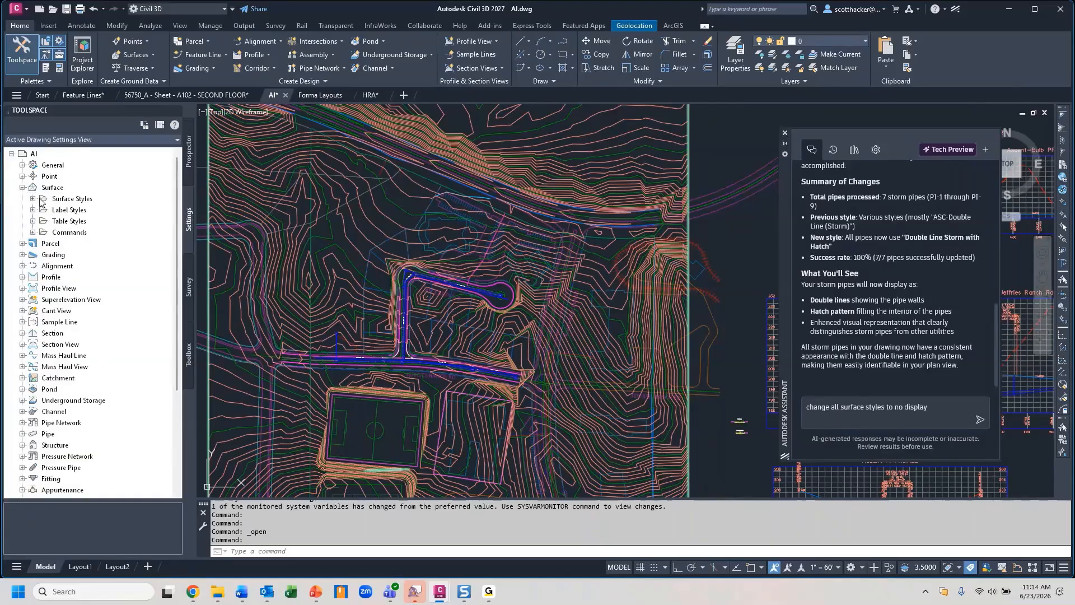
click(33, 199)
click(88, 212)
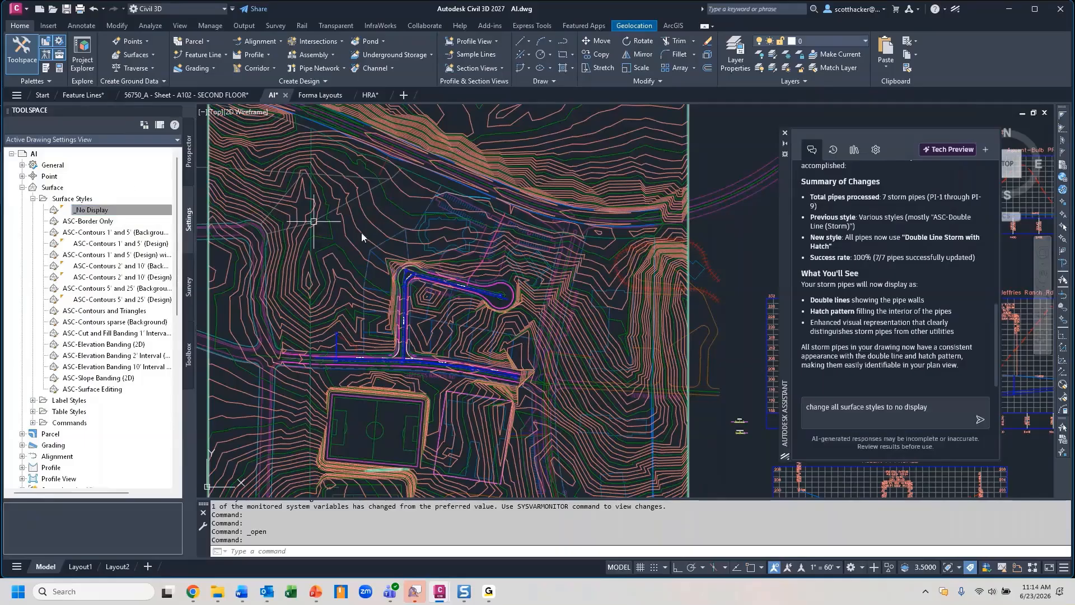
click(942, 407)
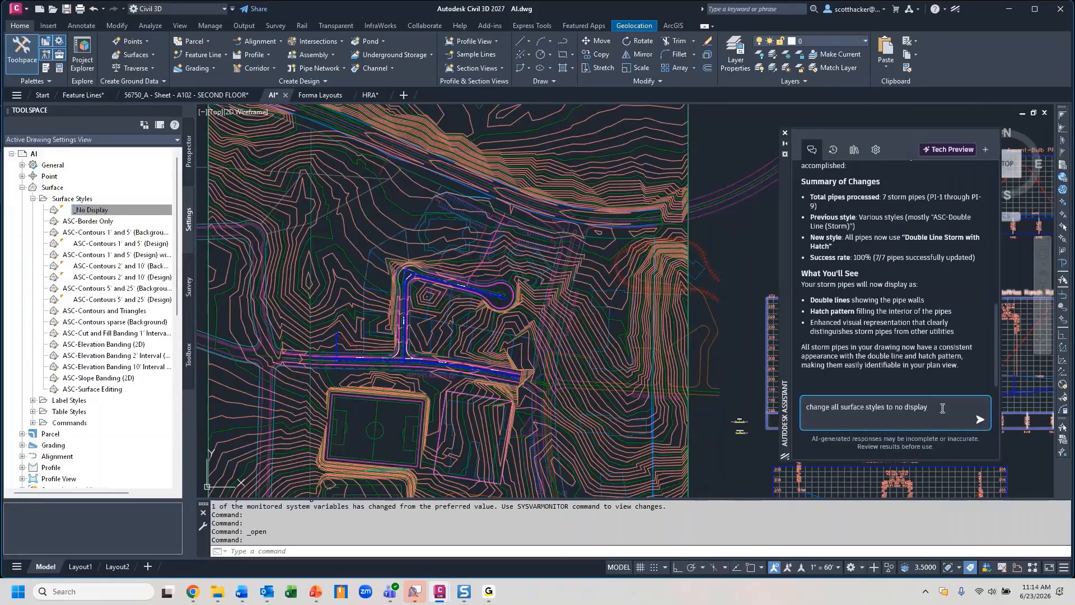
key(Return)
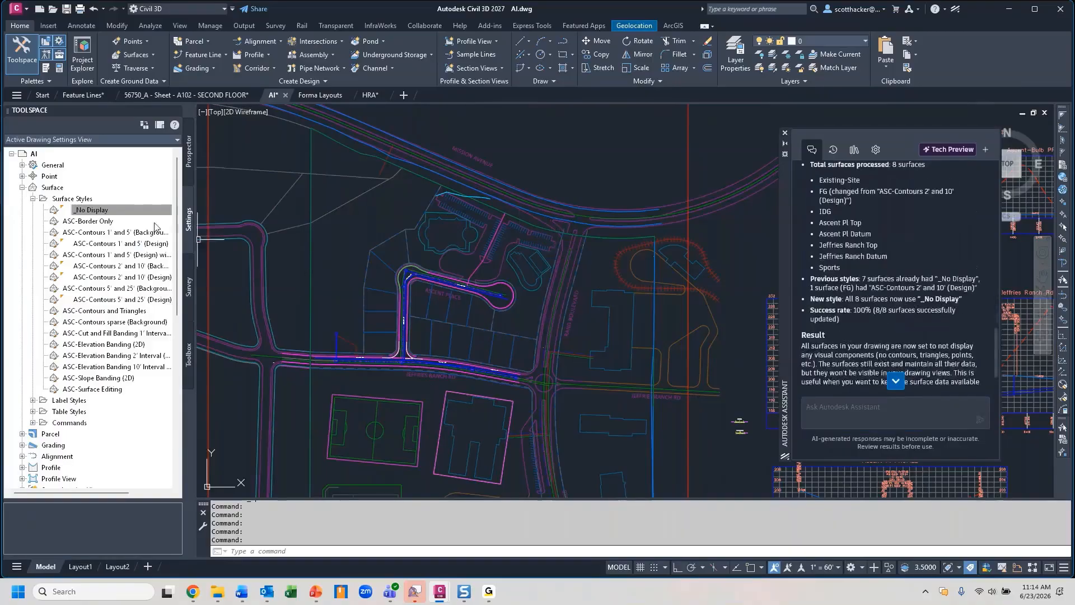
Check the surface style assigned to the Ascent Pl Datum surface in its properties, and leave them unchanged.
click(190, 155)
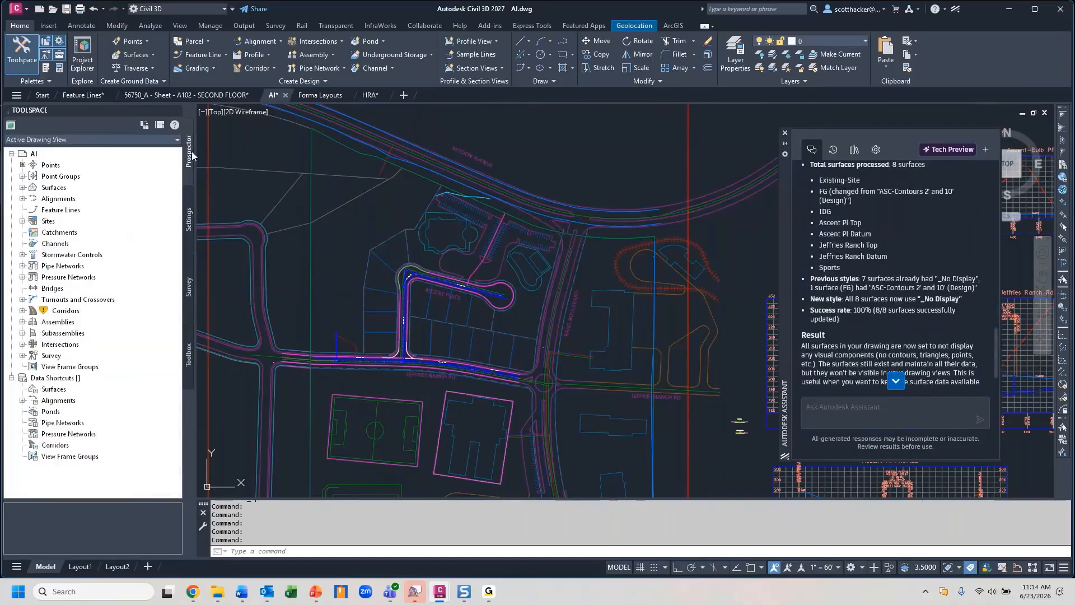
click(23, 187)
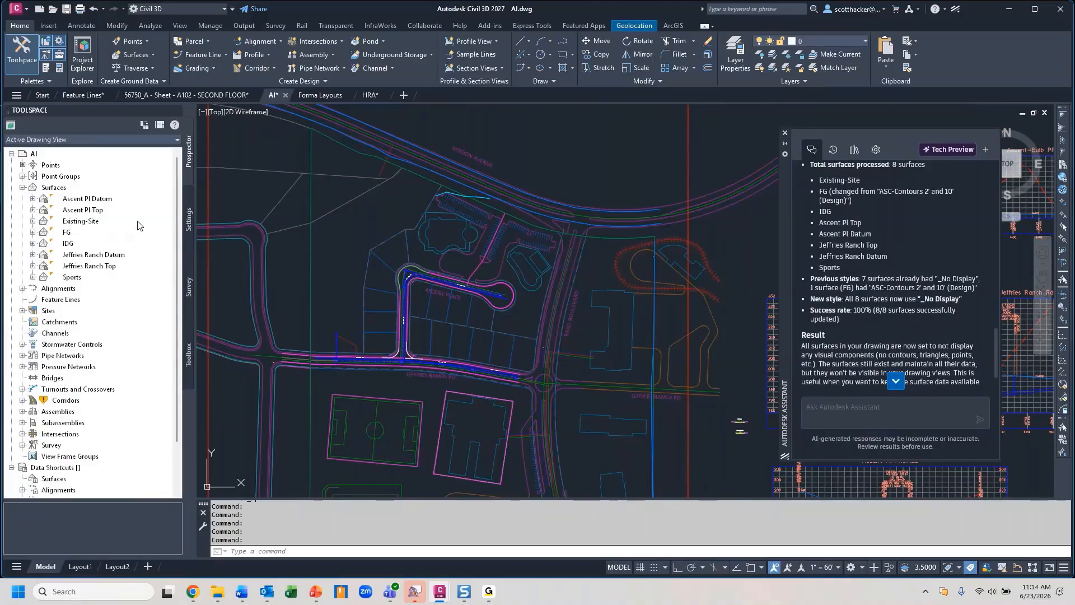
right_click(86, 200)
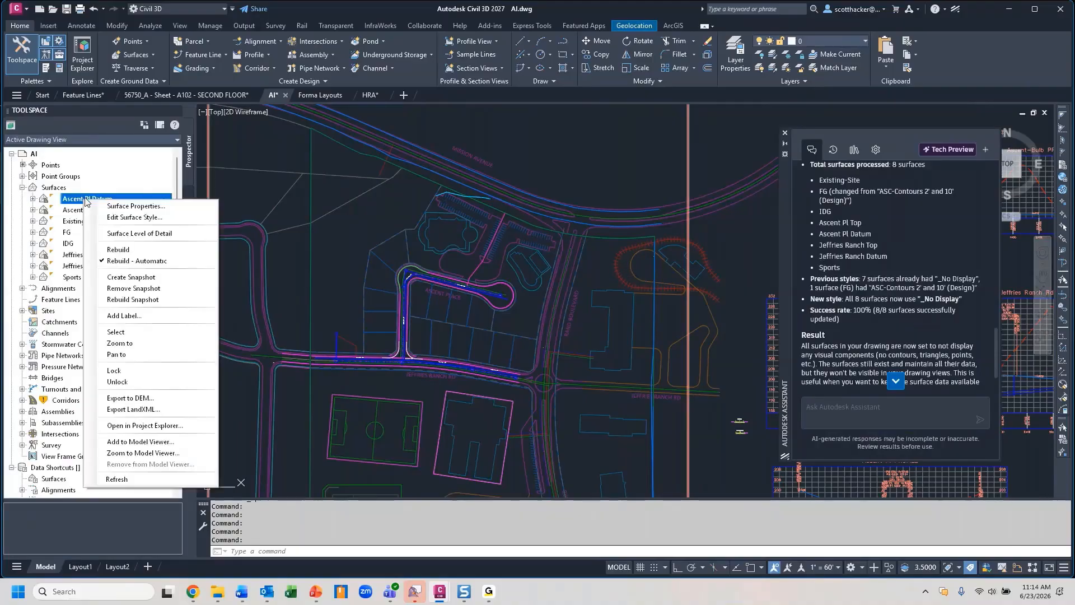
click(121, 207)
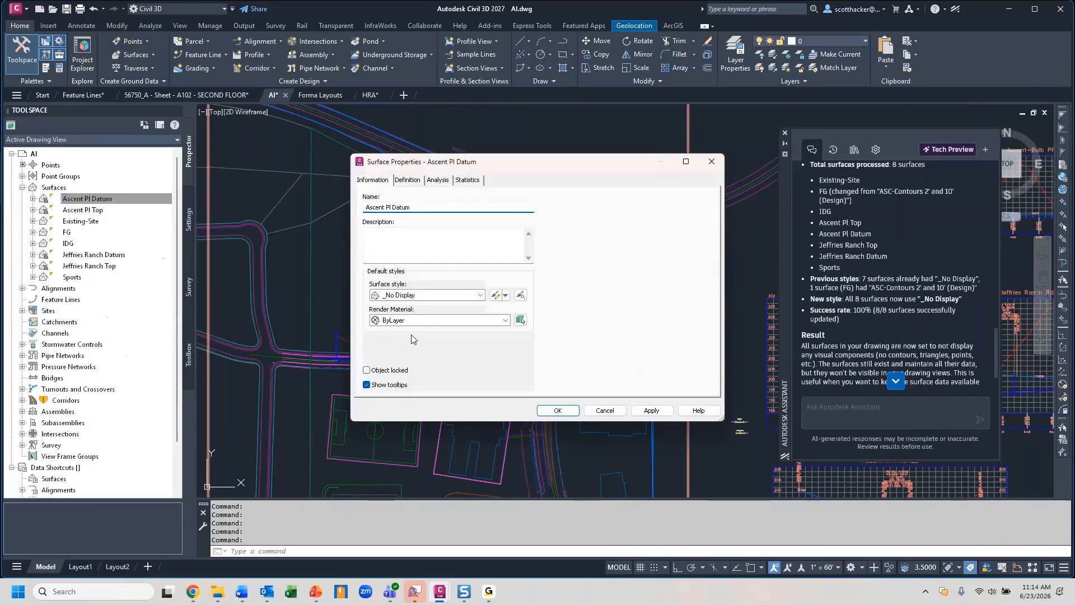
click(600, 412)
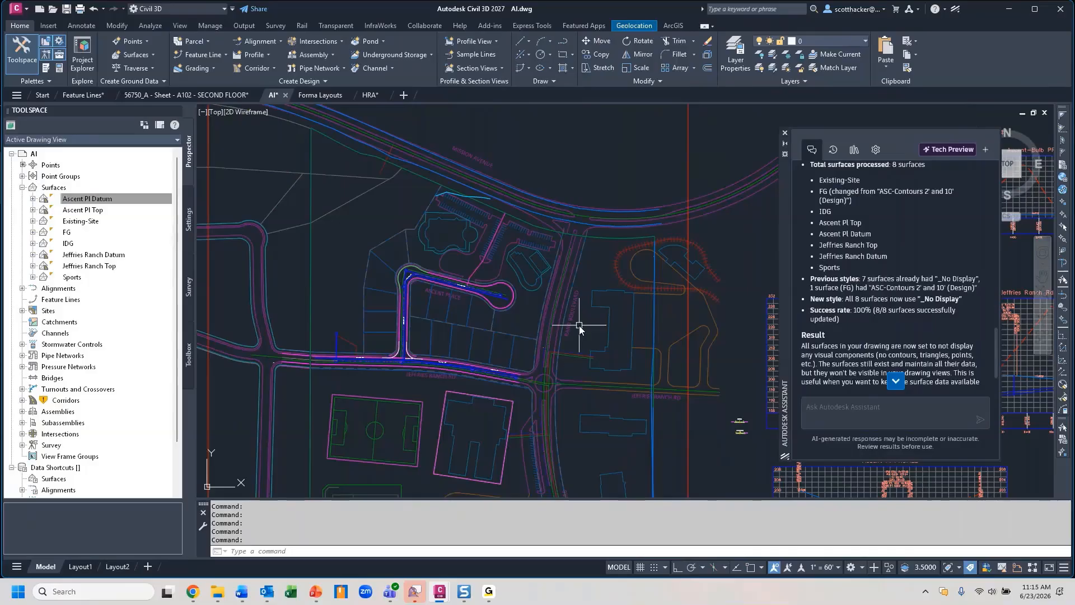
Isolate the storm pipe layer by picking a pipe at the Jeffries Ranch Rd and Ascent Place junction.
scroll(402, 364, up, 2)
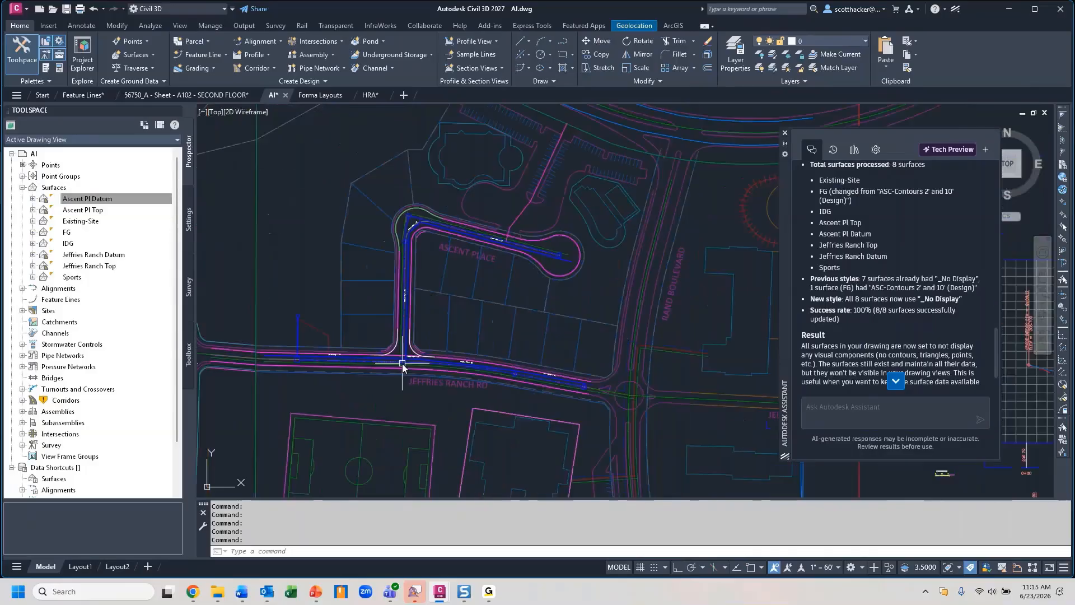
scroll(369, 369, up, 5)
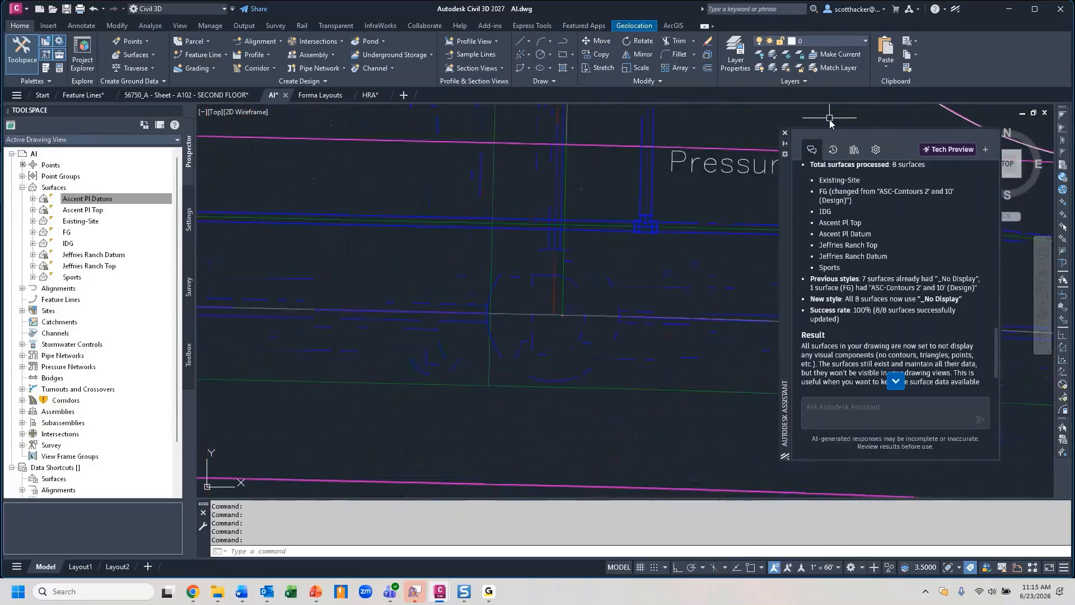
click(772, 57)
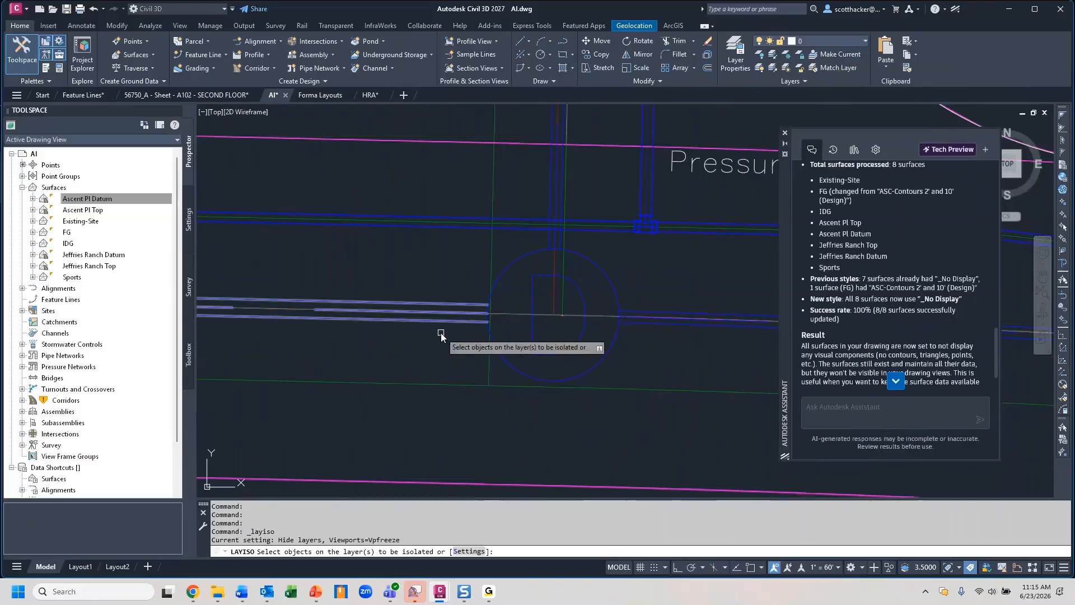
click(412, 320)
key(Return)
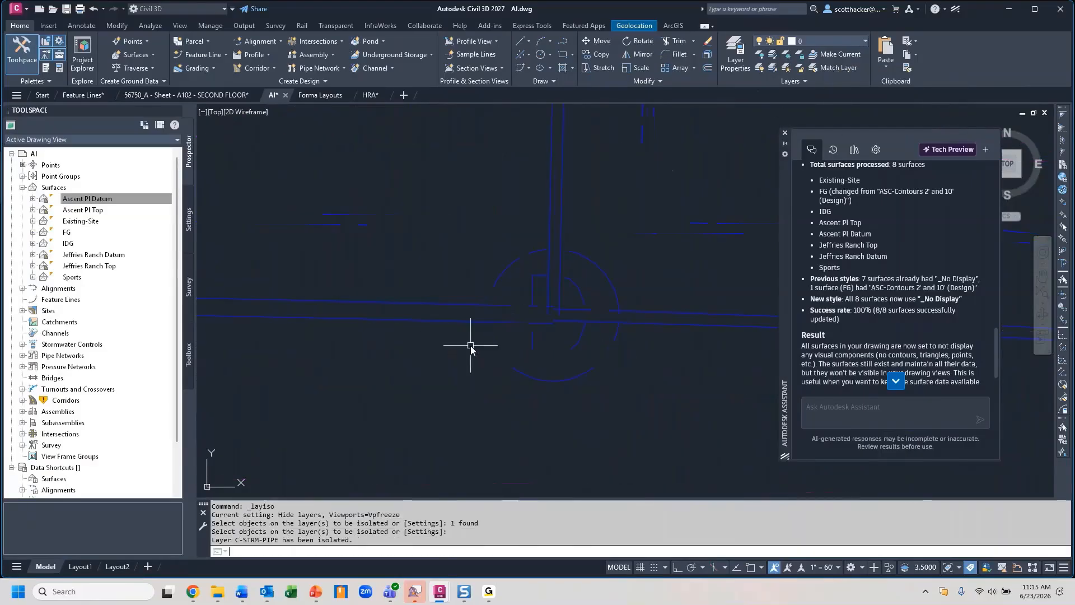
scroll(355, 292, down, 4)
middle_drag(335, 280, 463, 312)
Examine the current and available styles in the properties of the horizontal storm pipe, and discard any change.
click(884, 409)
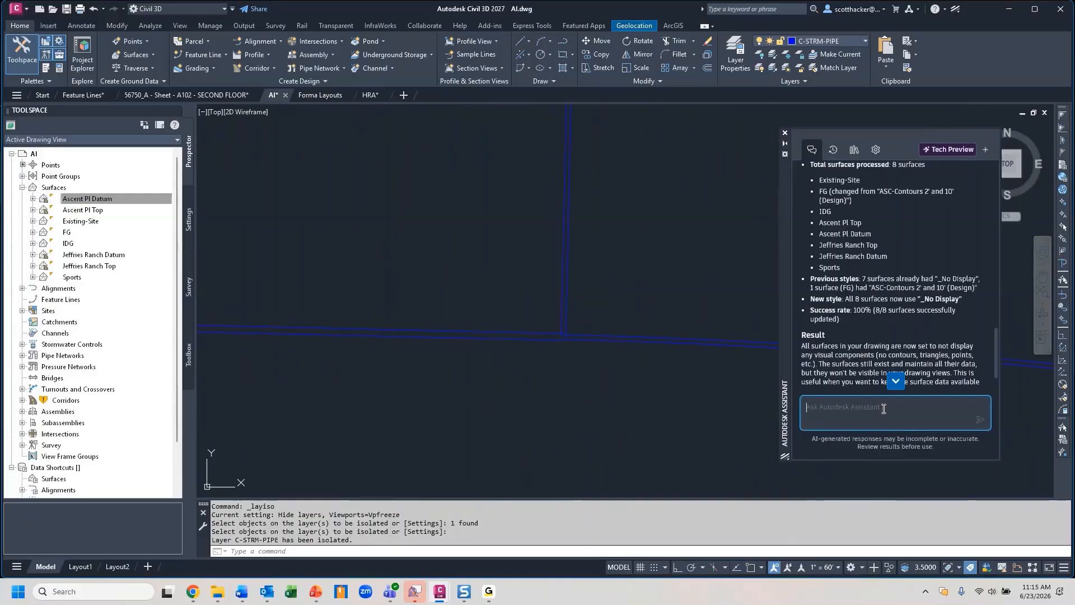
click(472, 331)
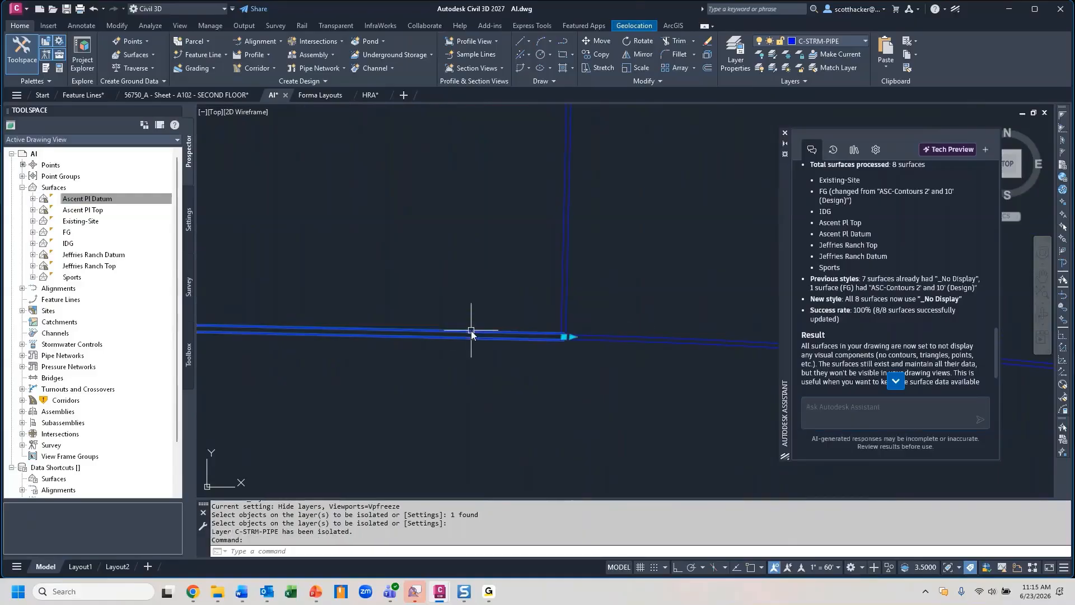
right_click(472, 330)
click(509, 439)
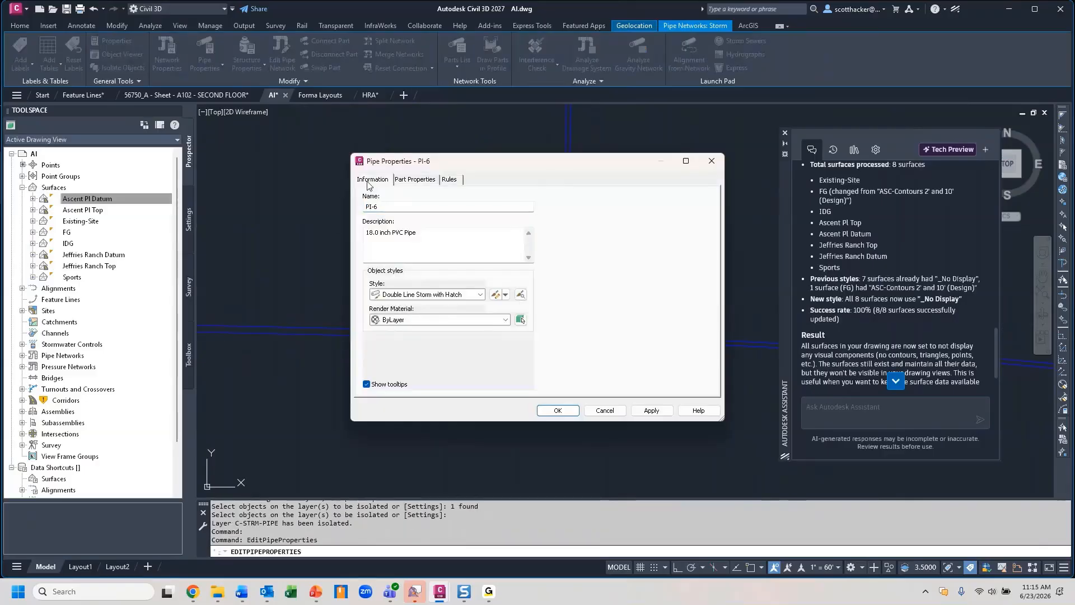
click(480, 294)
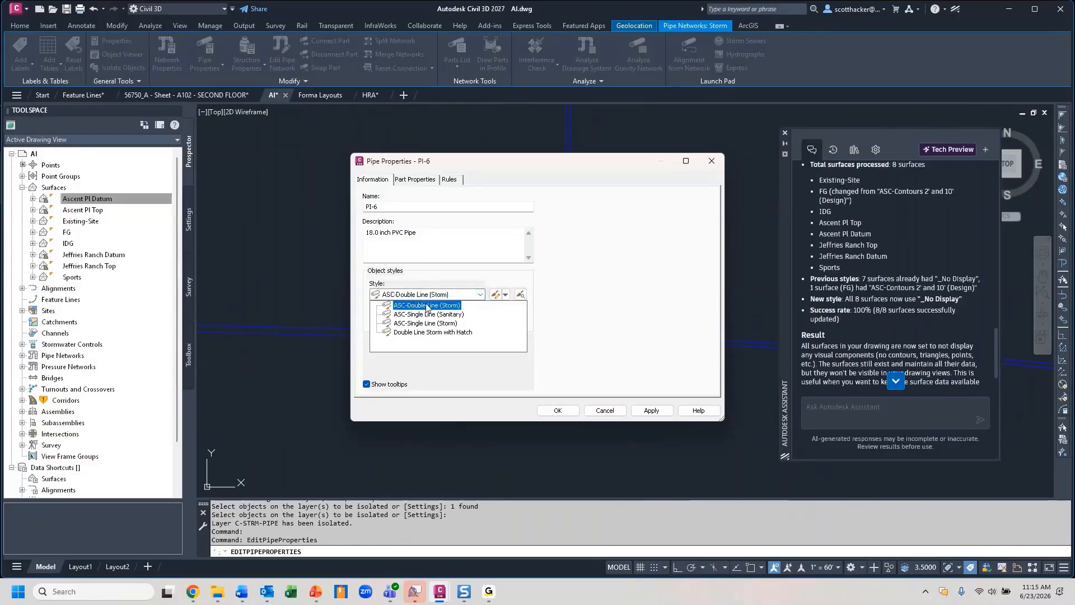
click(613, 412)
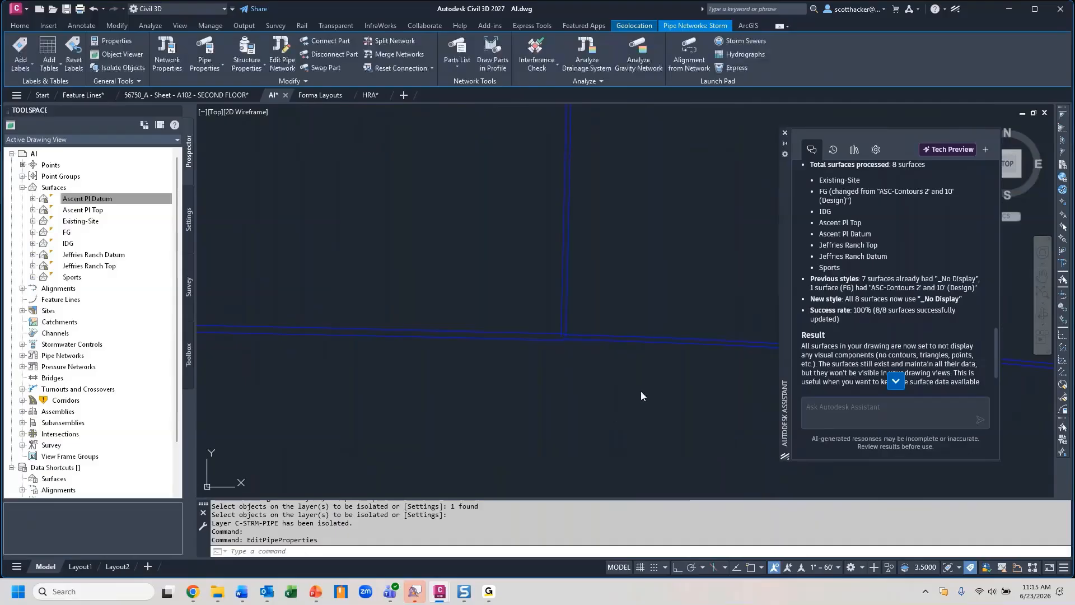
Ask the assistant to "change all storm pipe to asc double line storm".
click(869, 411)
text(chan)
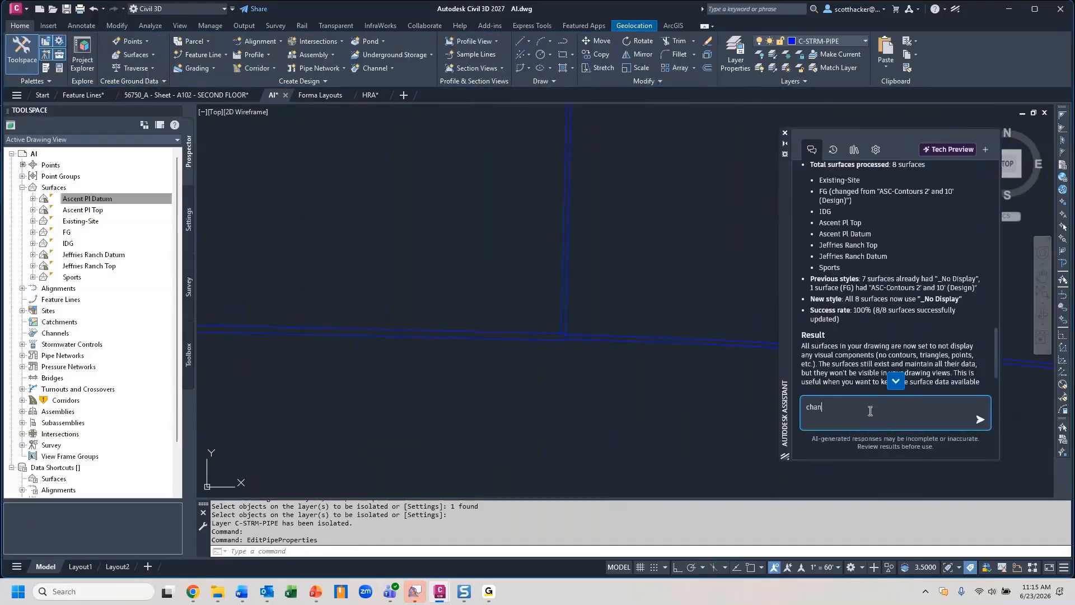
text(ge all storm pipe to asc doubnle)
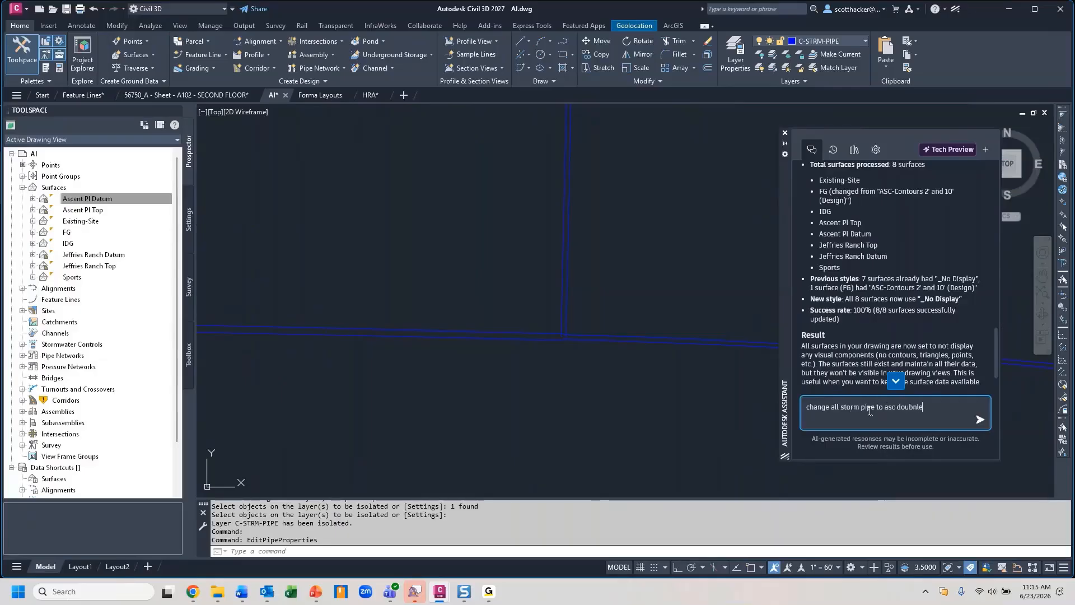
text( line storm)
key(Return)
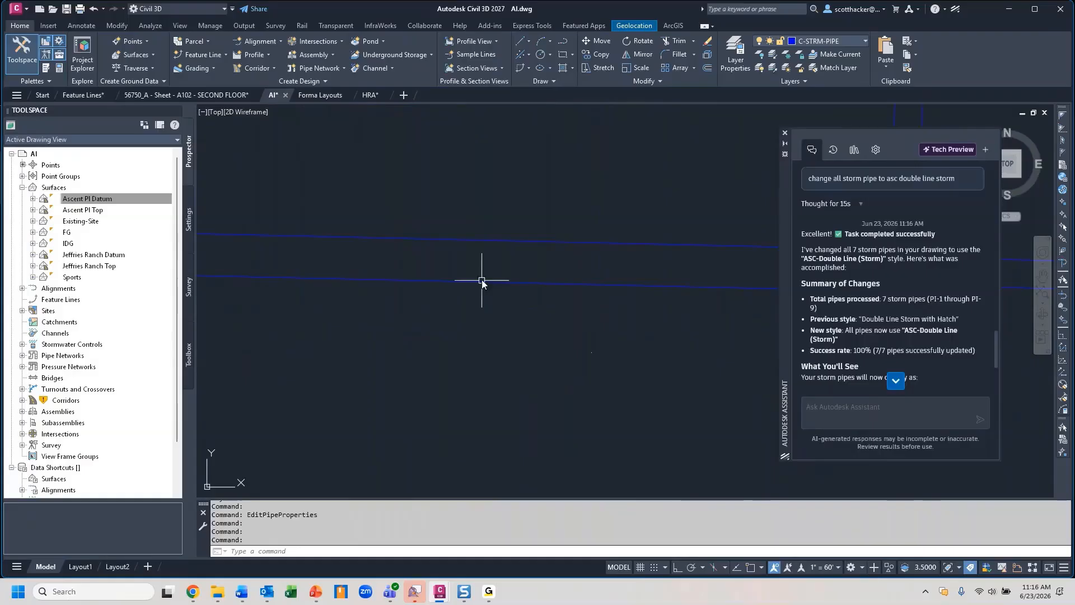
Check the style assigned to the horizontal storm pipe in its properties and browse the available styles, discarding any change.
click(480, 282)
right_click(479, 282)
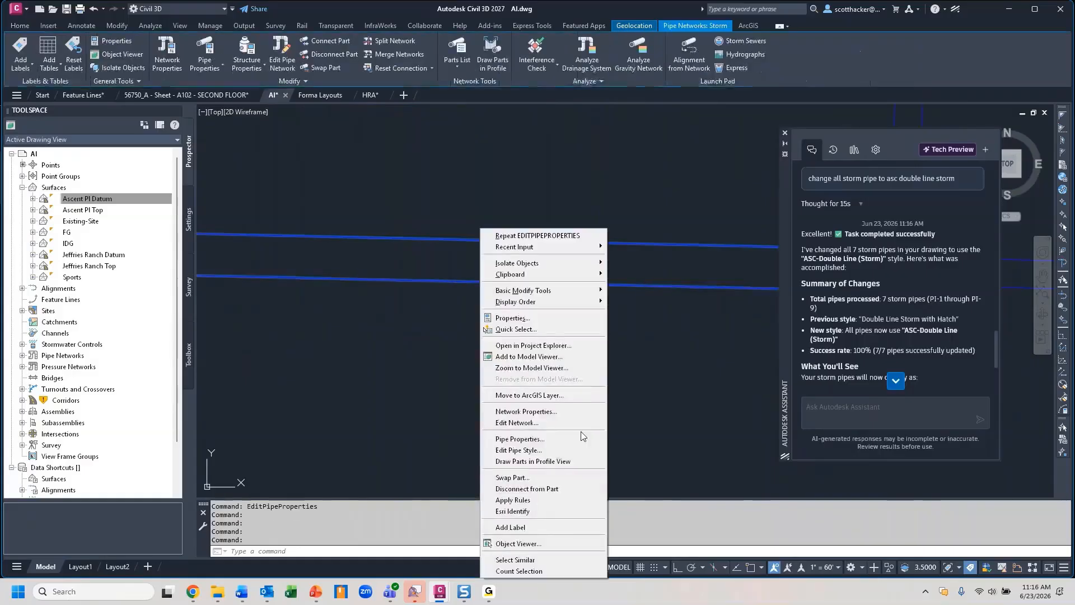
click(556, 439)
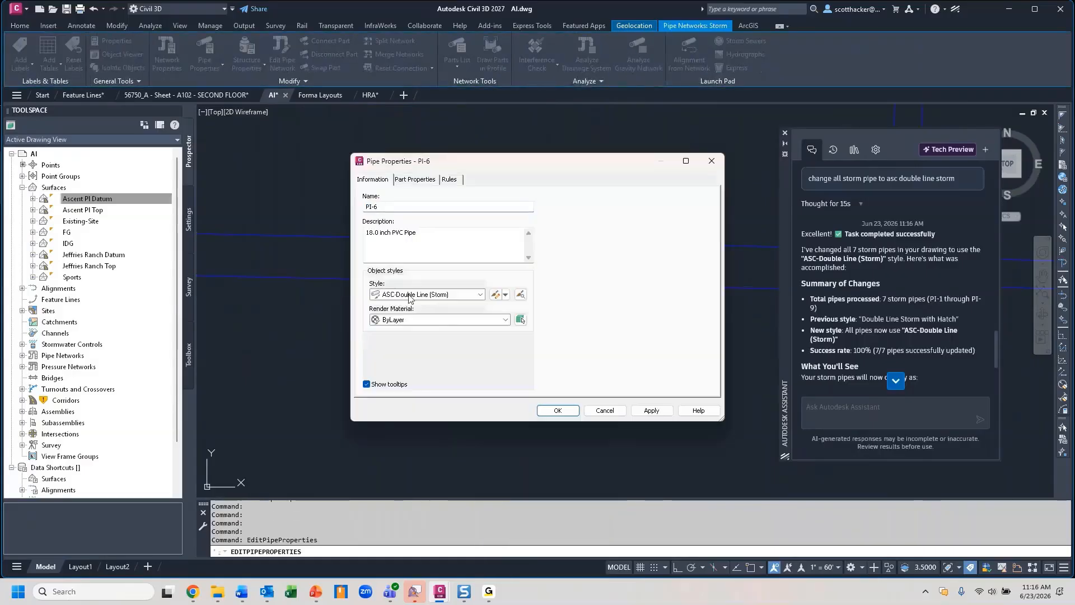
click(409, 295)
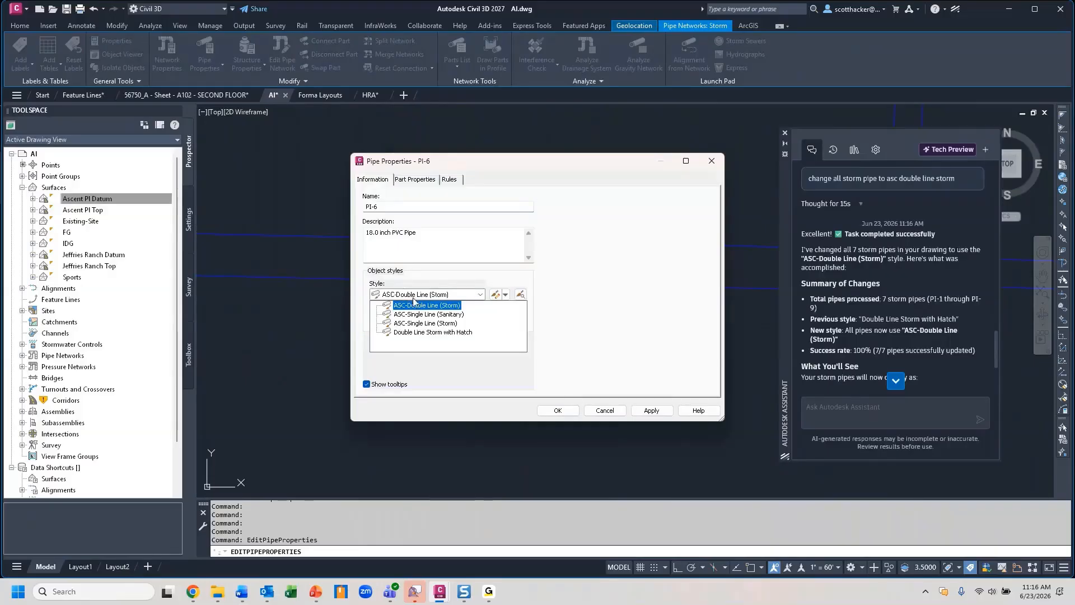
key(Down)
key(Down)
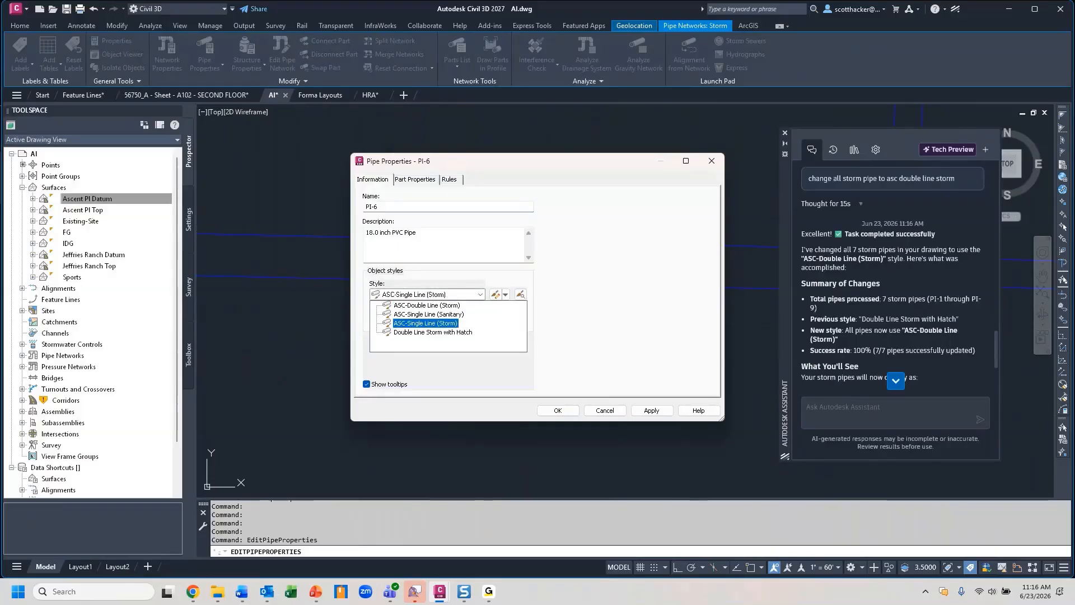
key(alt+Tab)
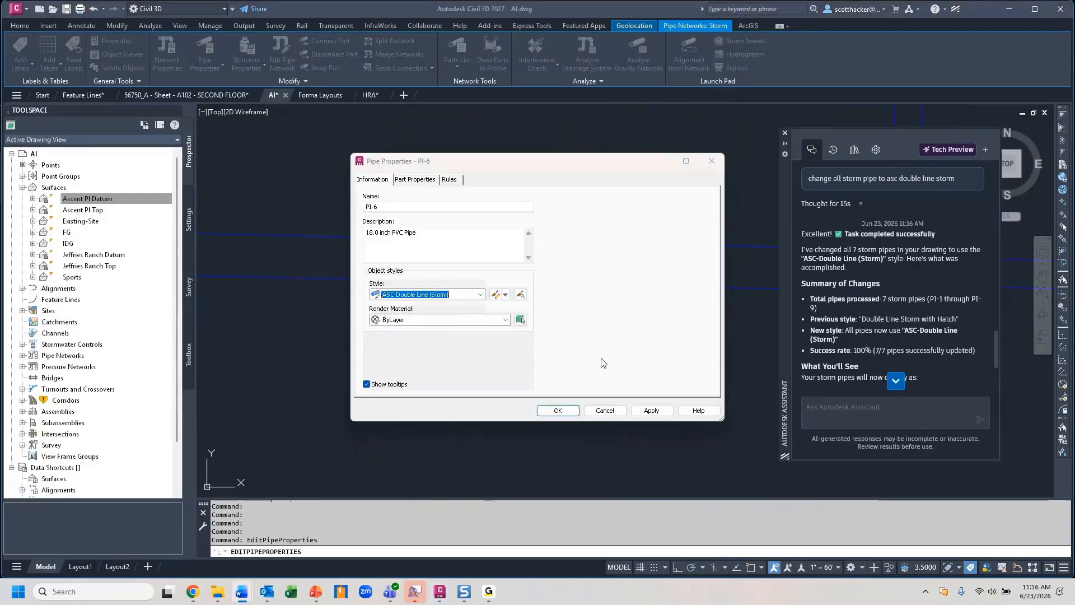
click(710, 161)
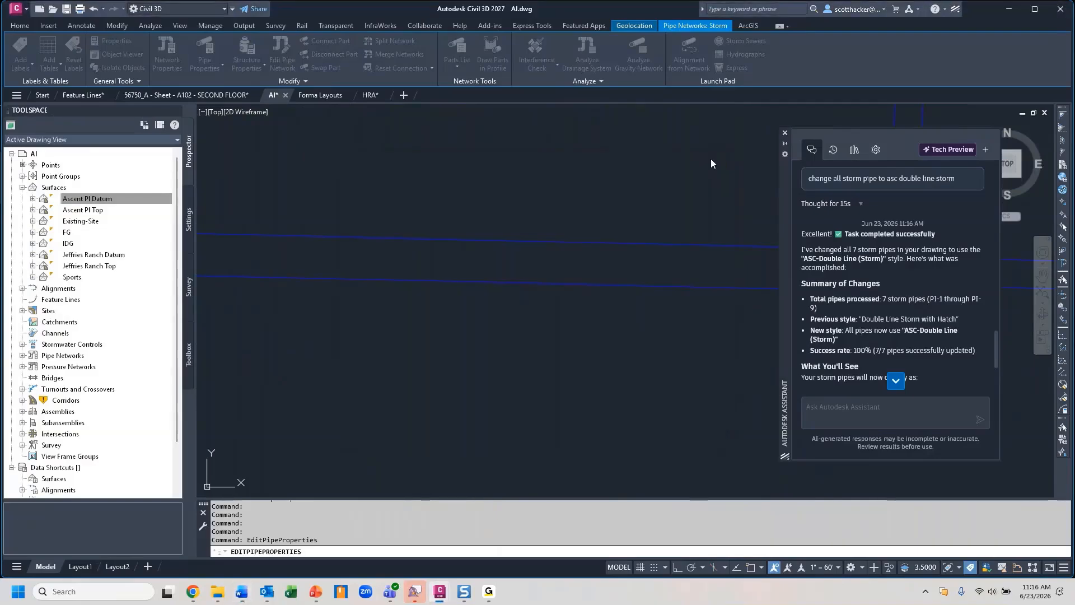
click(864, 408)
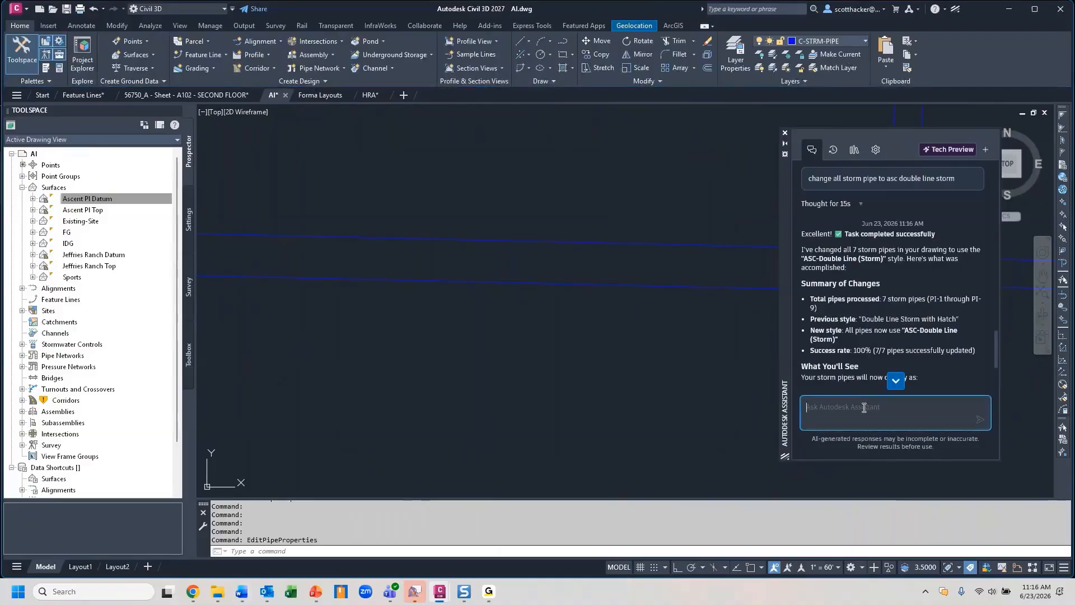
text(run)
key(BackSpace)
key(BackSpace)
key(BackSpace)
text(find a)
Restore the layers hidden by the storm pipe isolation so the whole Ascent Place and Jeffries Ranch Rd site is shown.
click(774, 69)
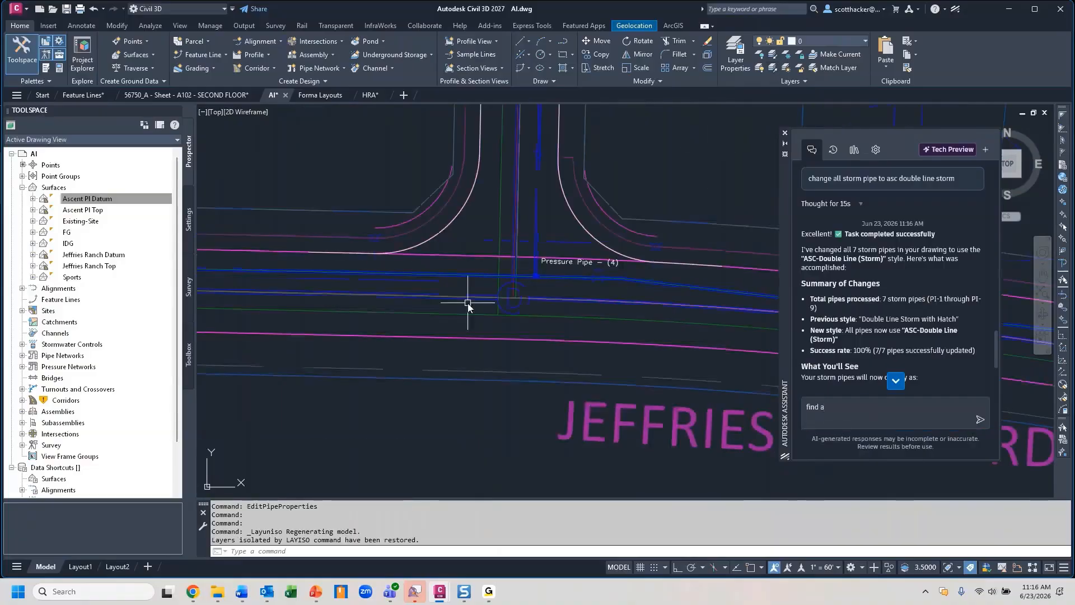
scroll(468, 304, down, 5)
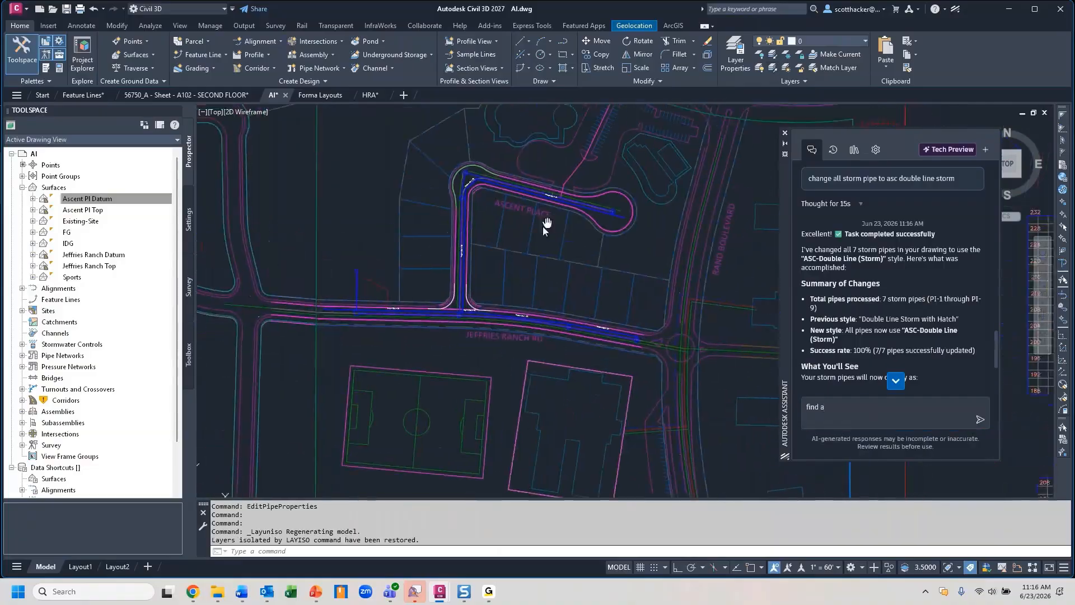
Replace the draft request to the assistant with "list all alignments" and submit it.
drag(838, 407, 792, 406)
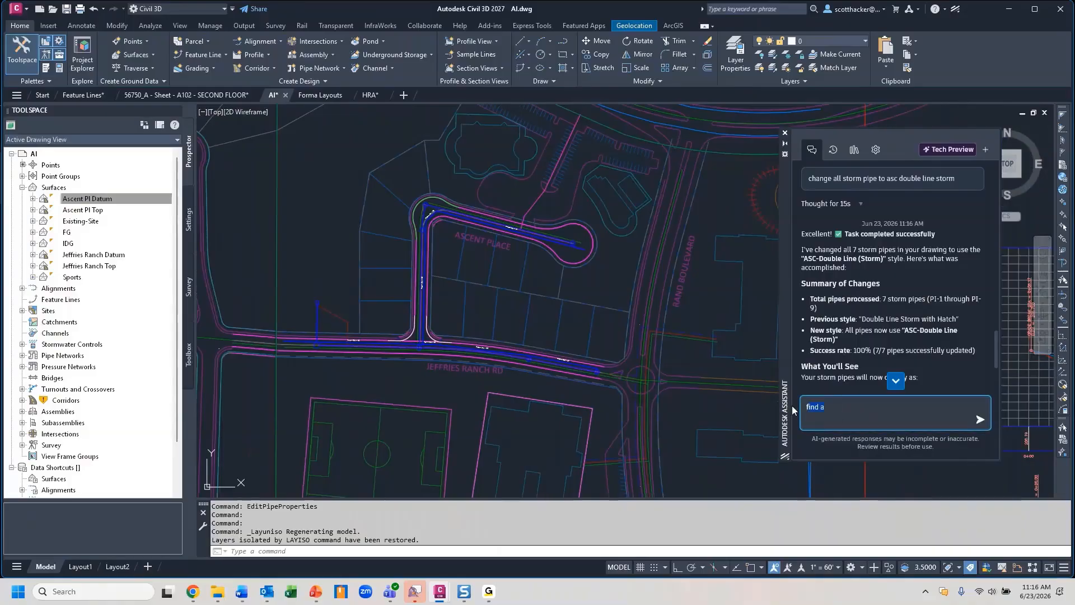
text(list a)
key(BackSpace)
key(BackSpace)
key(BackSpace)
key(BackSpace)
key(BackSpace)
key(BackSpace)
key(BackSpace)
text(list all )
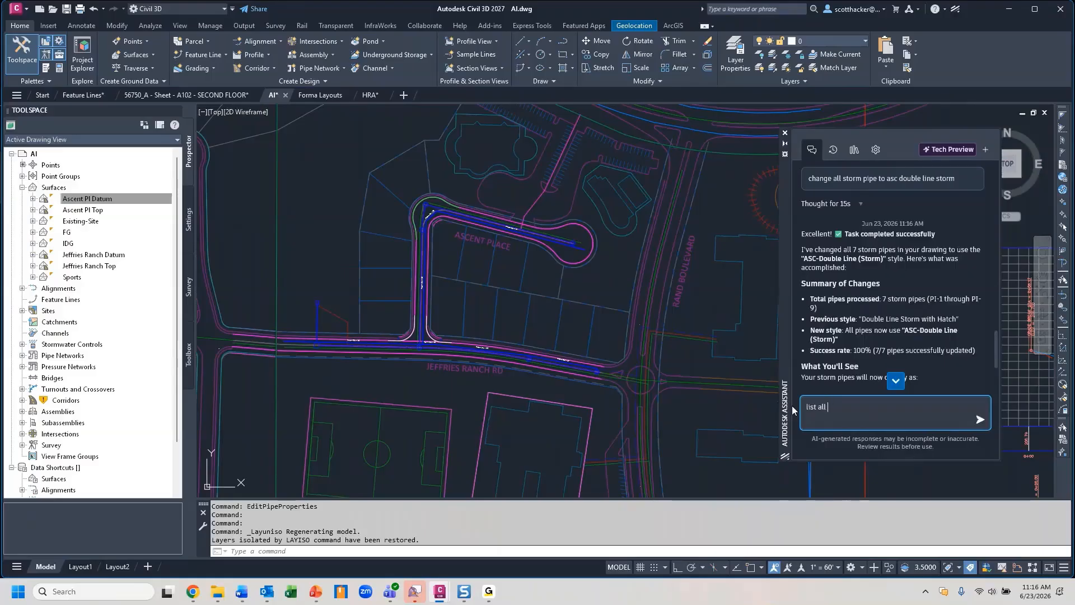
text(alignments)
key(Return)
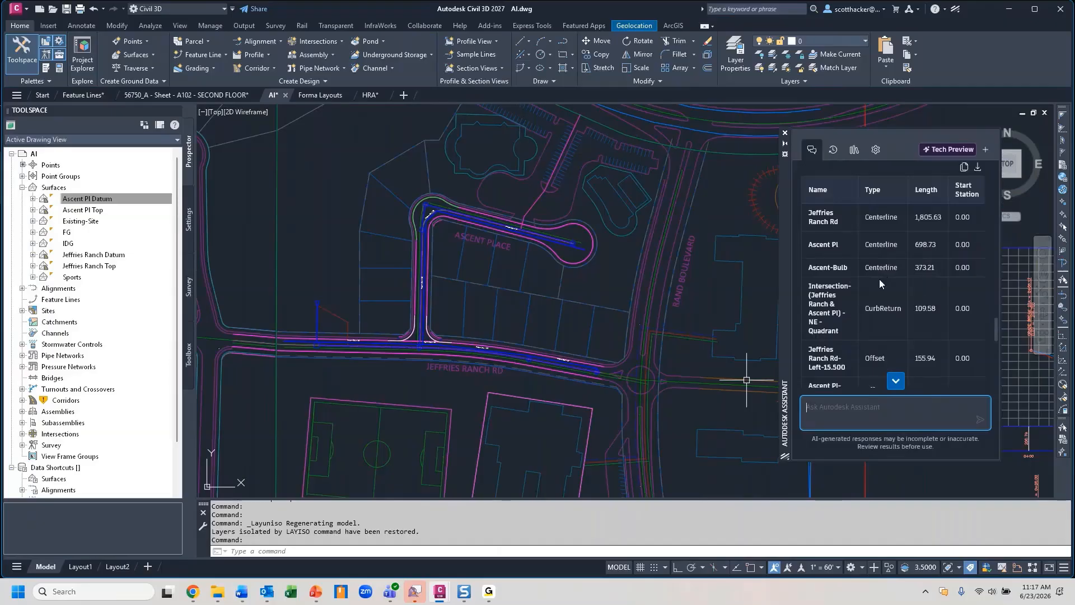
Examine the assistant's alignment table, including the name, type, length and start station of each alignment.
scroll(879, 280, down, 1)
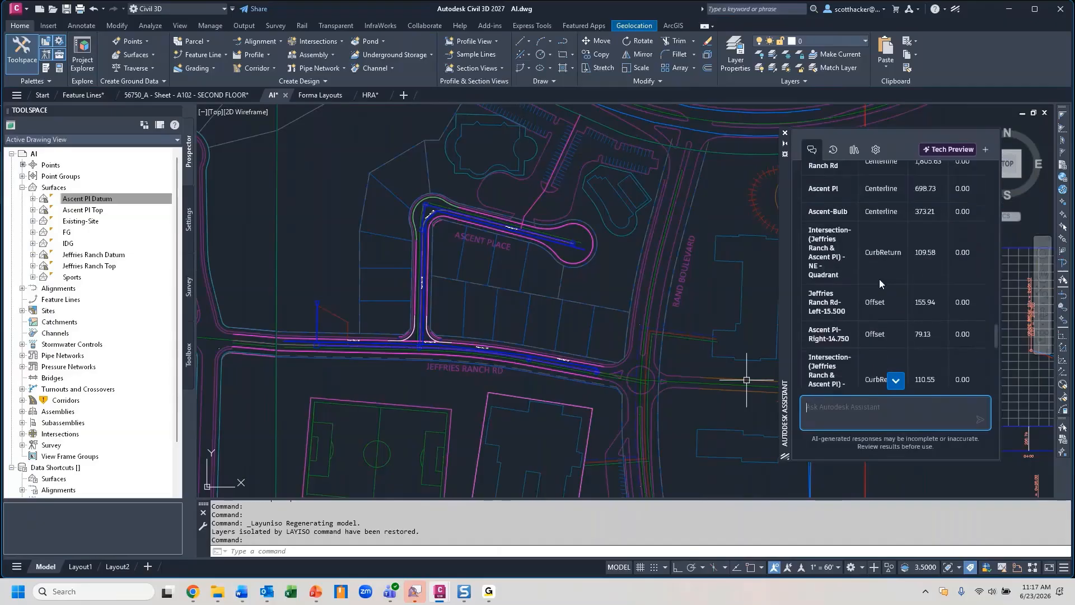
scroll(879, 279, up, 2)
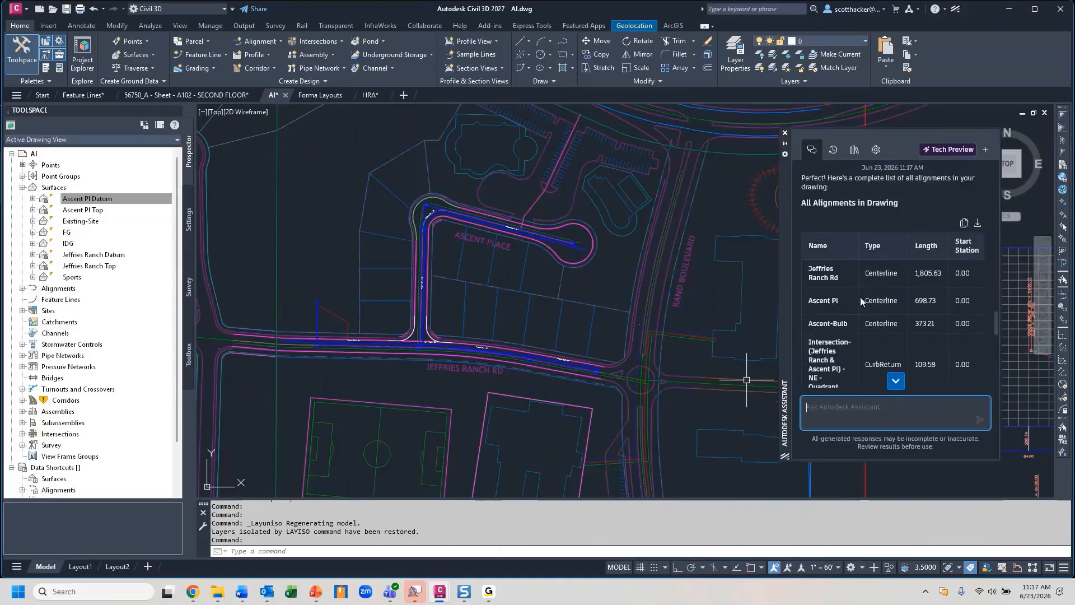
scroll(847, 324, down, 1)
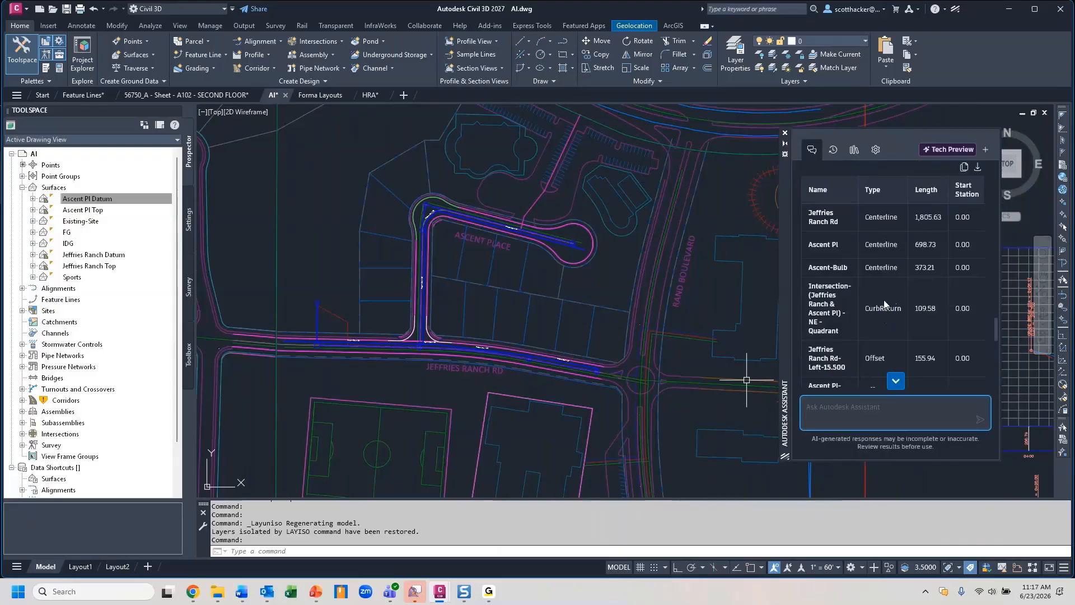
scroll(883, 300, down, 2)
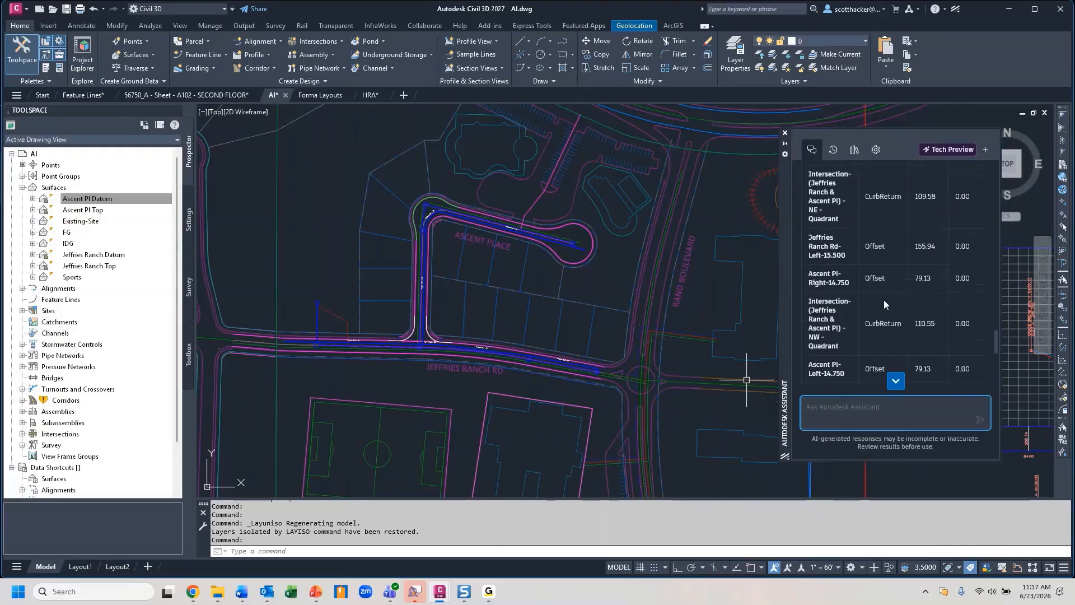
scroll(885, 289, down, 1)
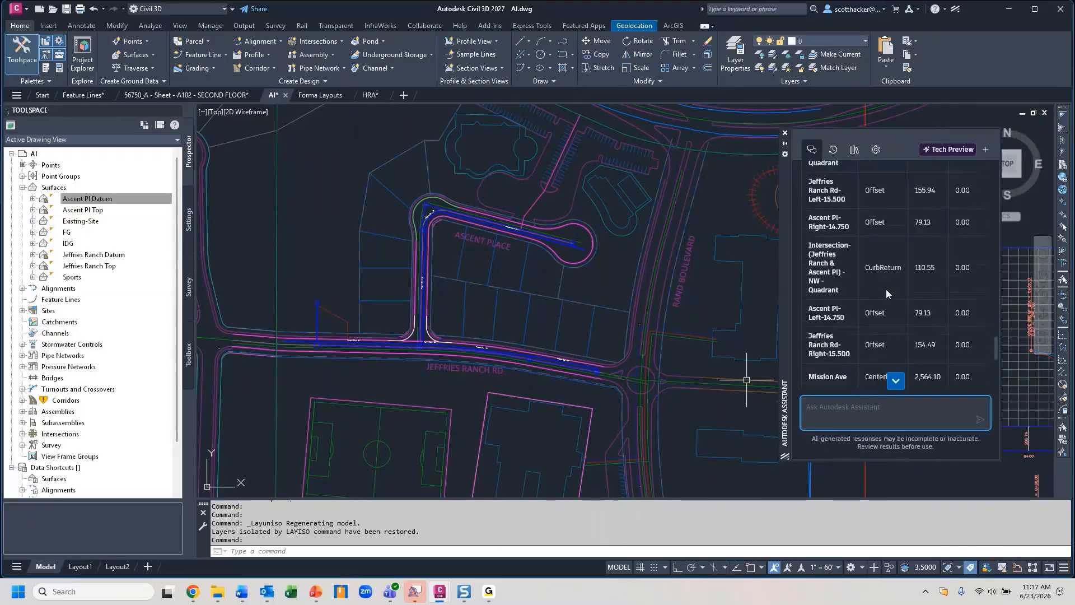